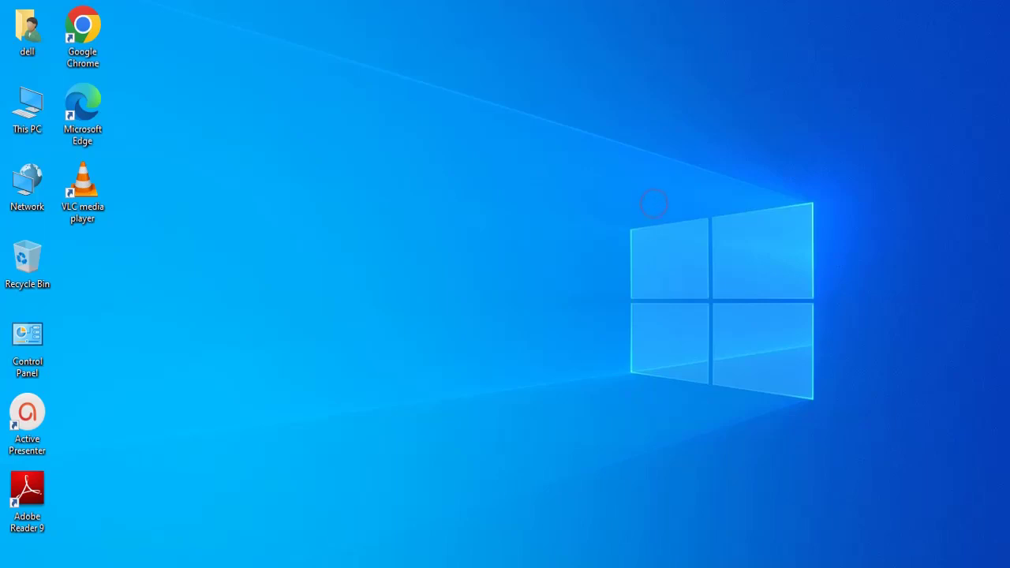
- Refresh the desktop and minimize the XAMPP Control Panel
right_click(546, 4)
click(560, 45)
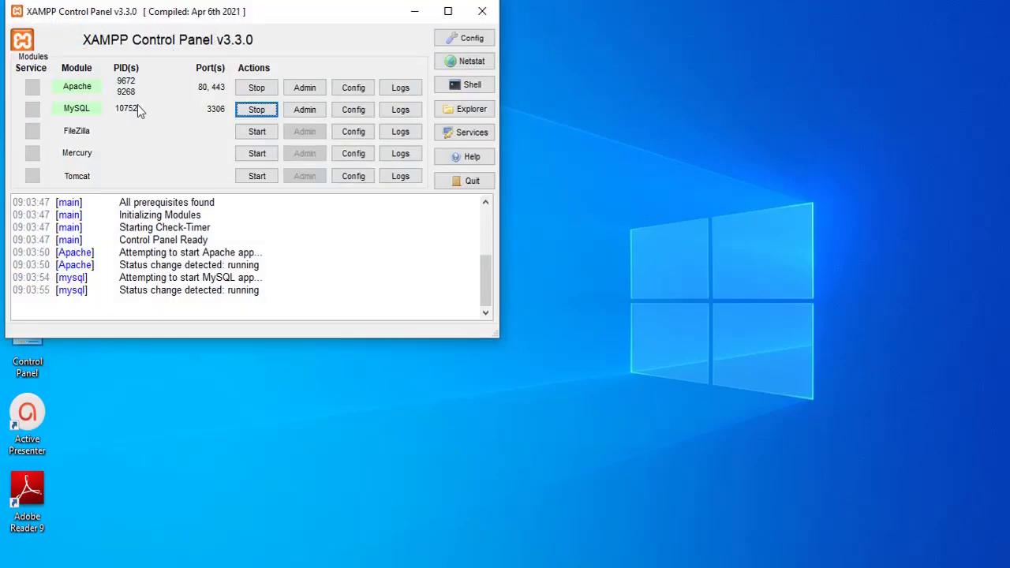
click(416, 11)
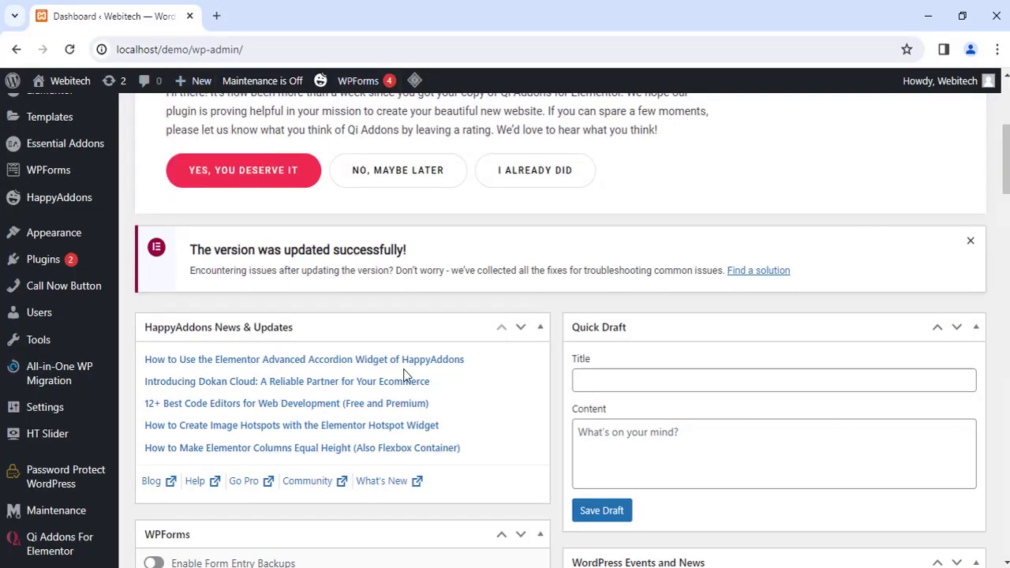
- Switch to Chrome and open the installed plugins list from the WordPress dashboard
scroll(400, 379, up, 4)
mouse_move(89, 223)
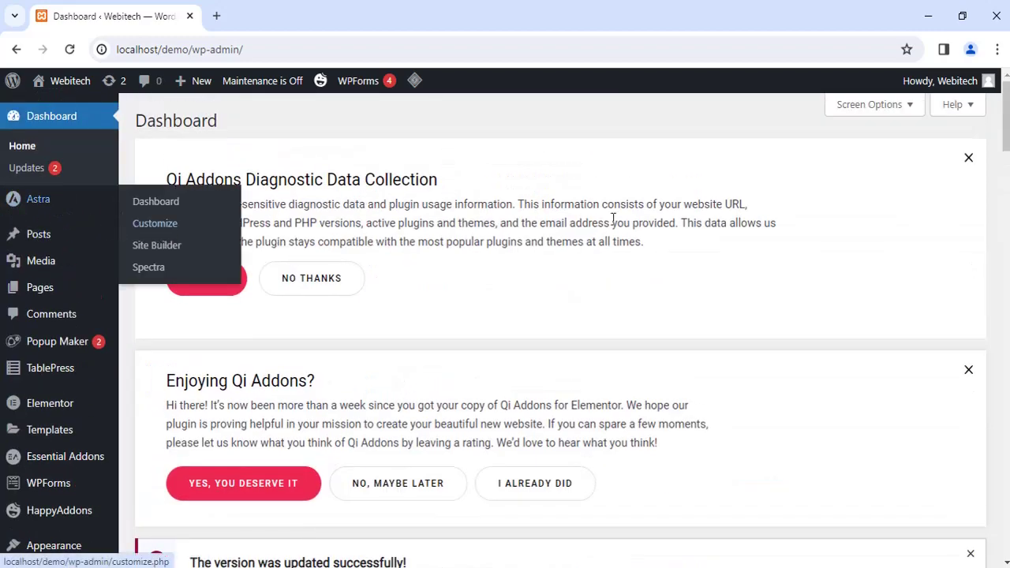
scroll(15, 420, down, 3)
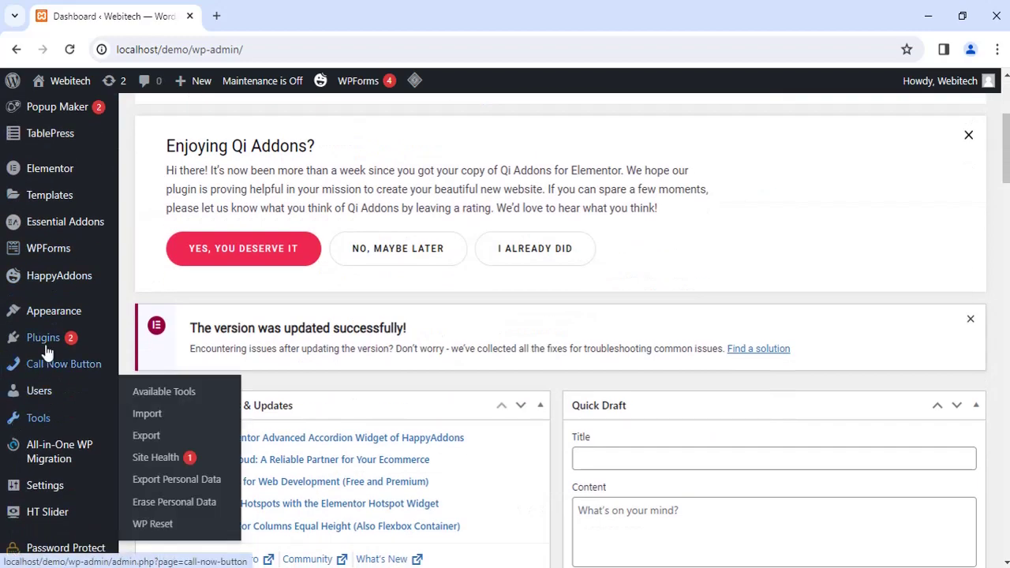
mouse_move(39, 339)
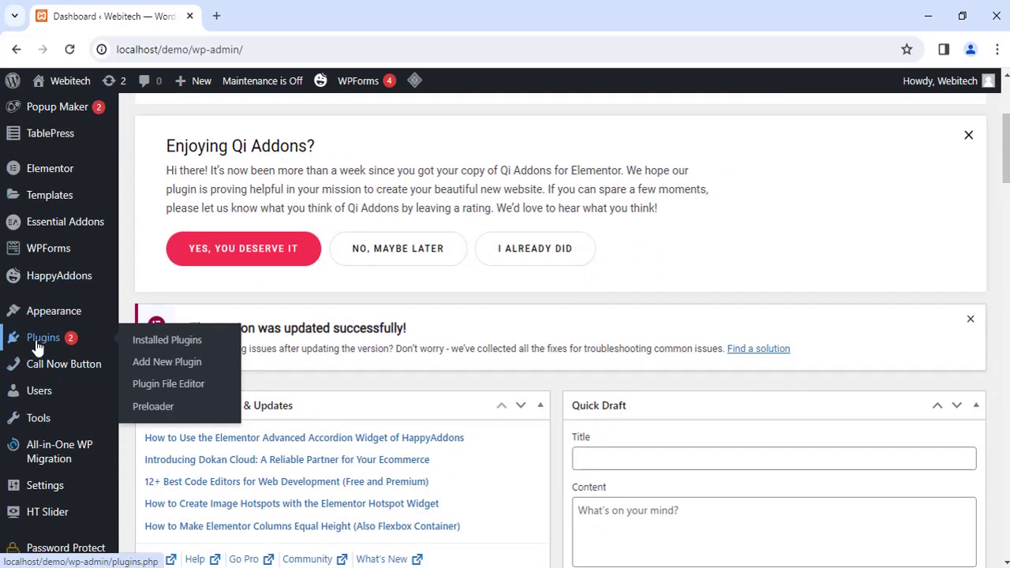
click(37, 347)
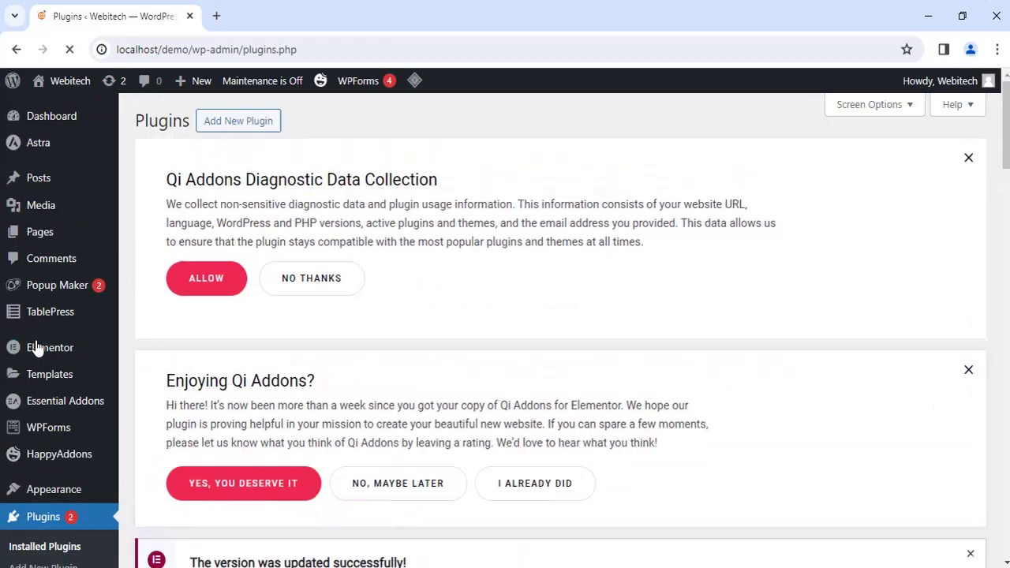
- Update the Call Now Button plugin to version 1.4.9
scroll(473, 300, down, 4)
scroll(487, 305, down, 4)
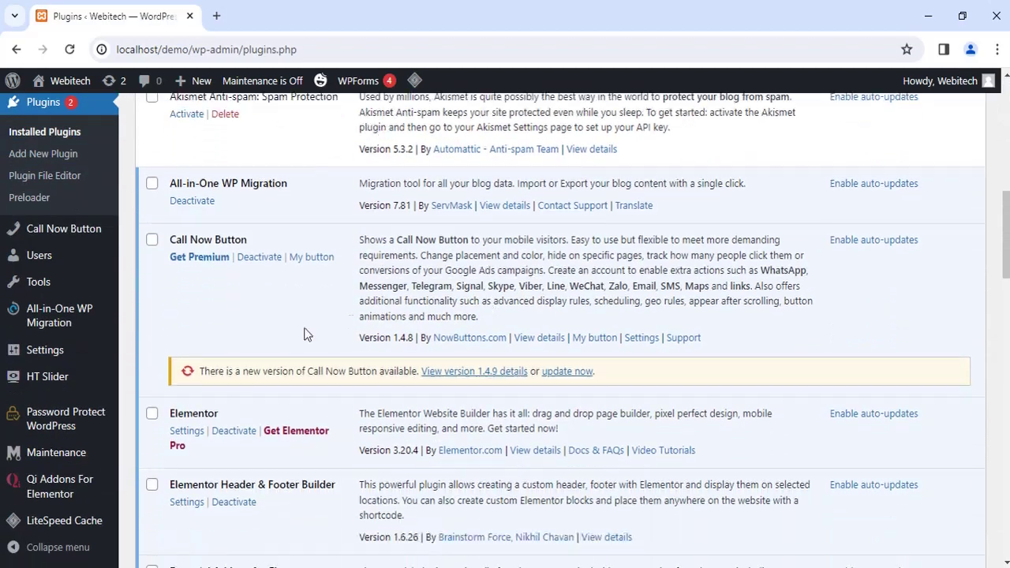
click(567, 371)
- Update the Smart Slider 3 plugin to version 3.5.1.23
scroll(416, 374, down, 1)
scroll(417, 374, down, 15)
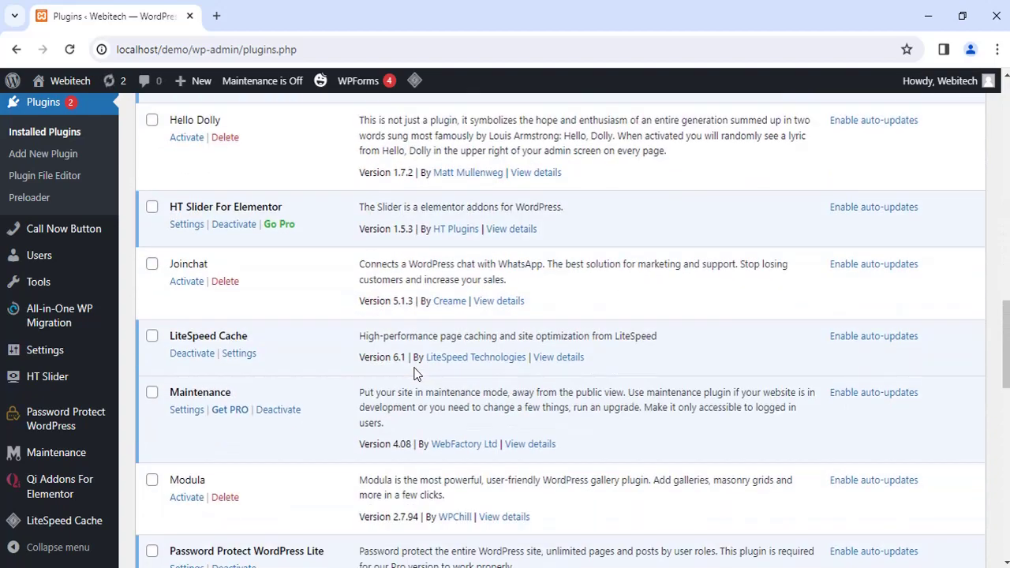
scroll(412, 363, down, 2)
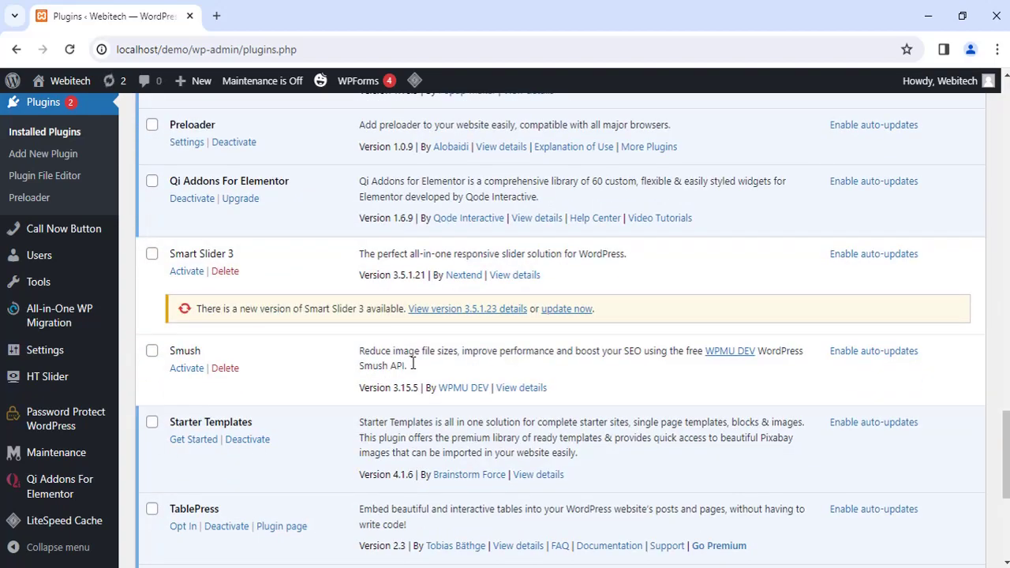
click(566, 309)
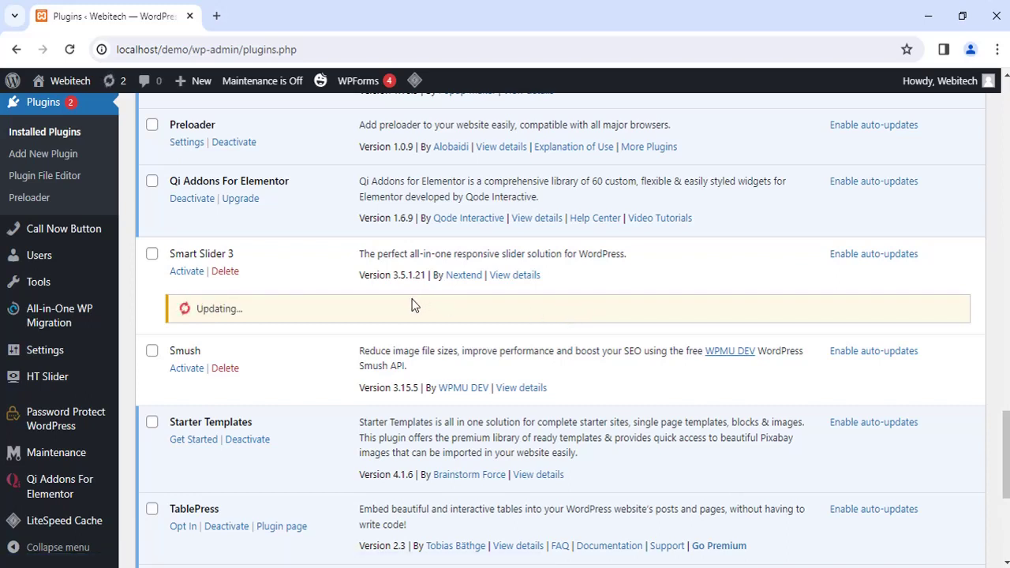
- Check the update status of the Call Now Button and Smart Slider 3 plugins in the plugin list
scroll(426, 292, up, 4)
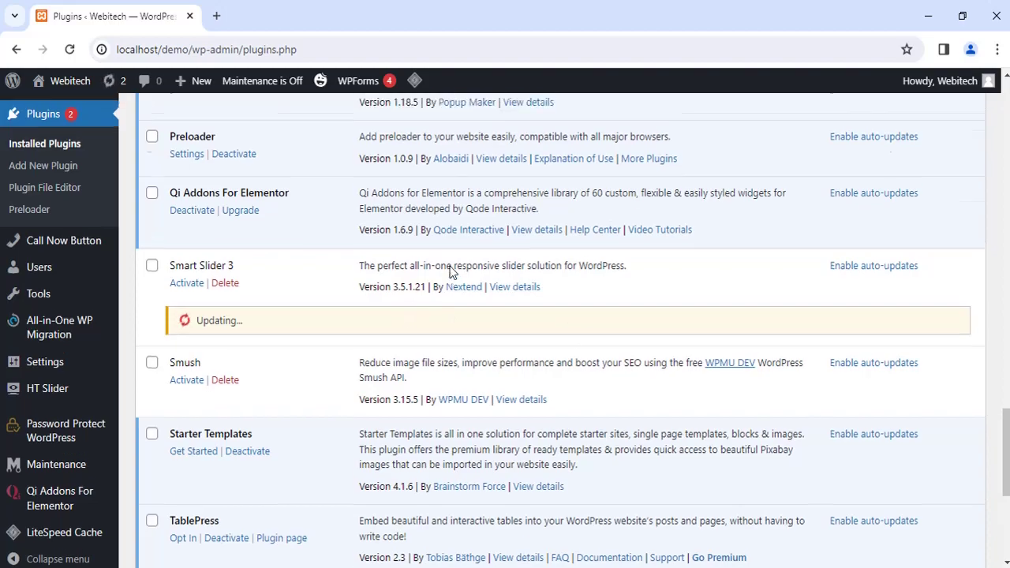
scroll(452, 271, up, 12)
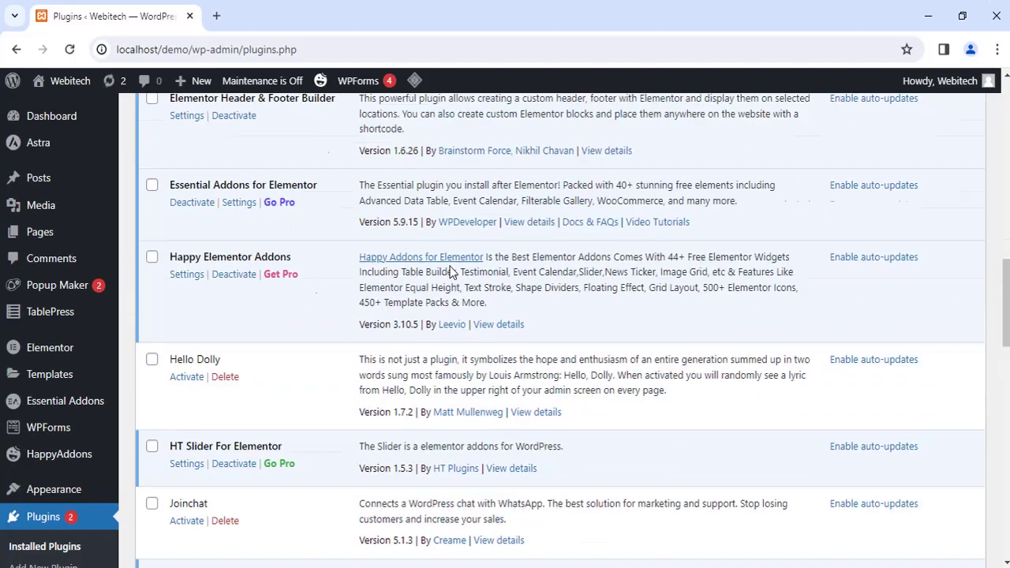
scroll(451, 266, down, 4)
scroll(306, 277, up, 2)
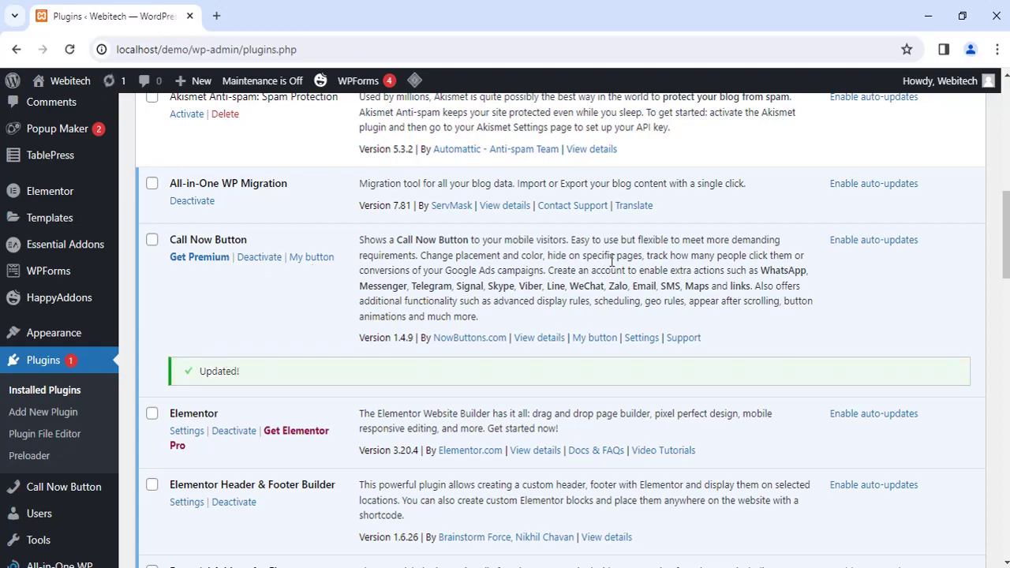
scroll(480, 292, down, 20)
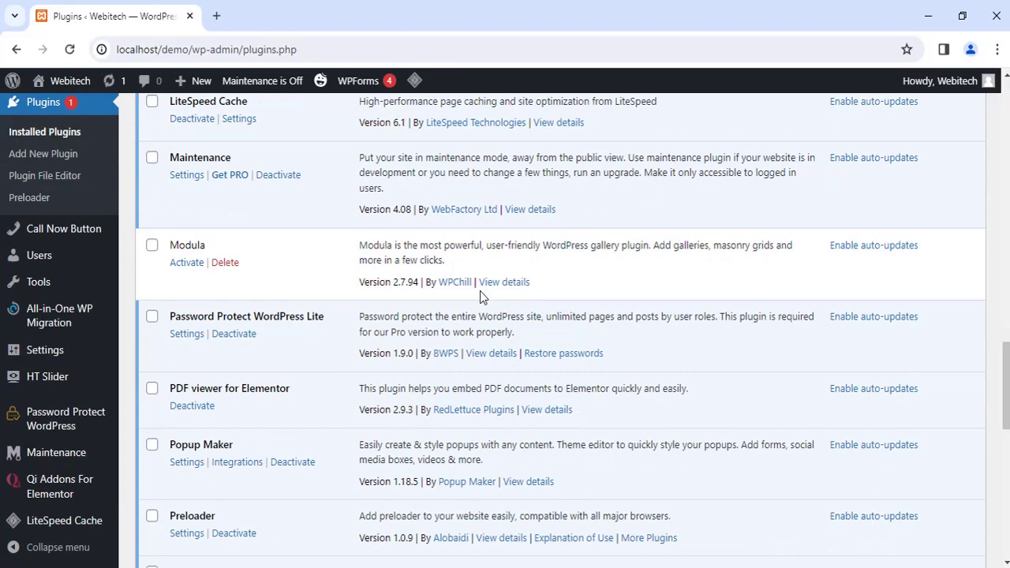
scroll(479, 290, down, 3)
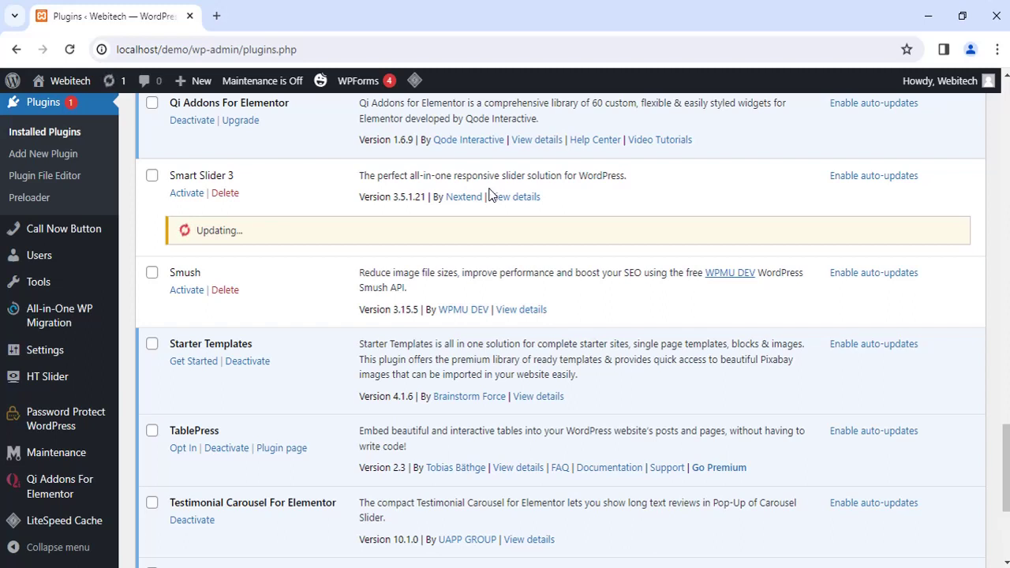
scroll(293, 316, down, 5)
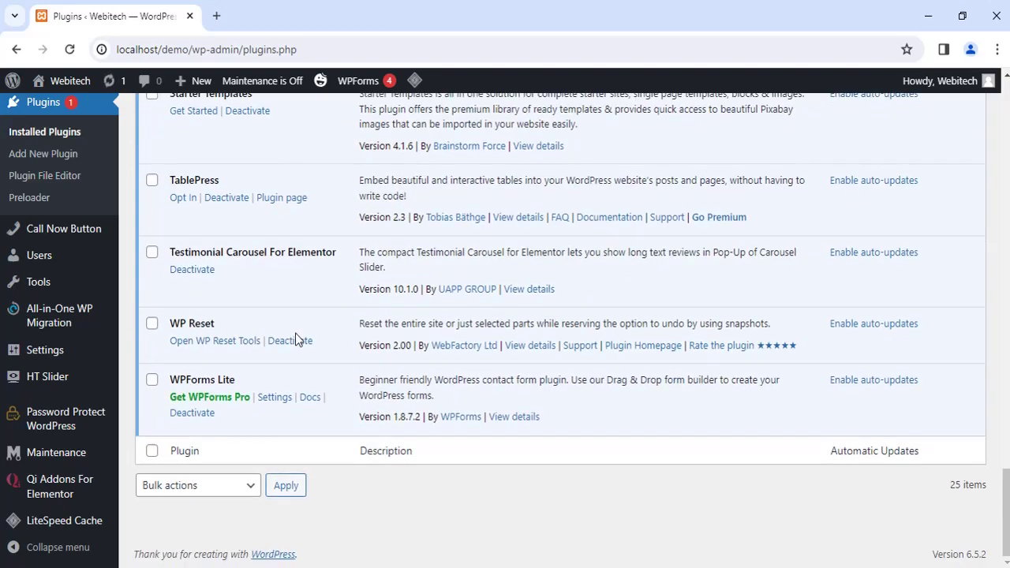
scroll(295, 334, up, 6)
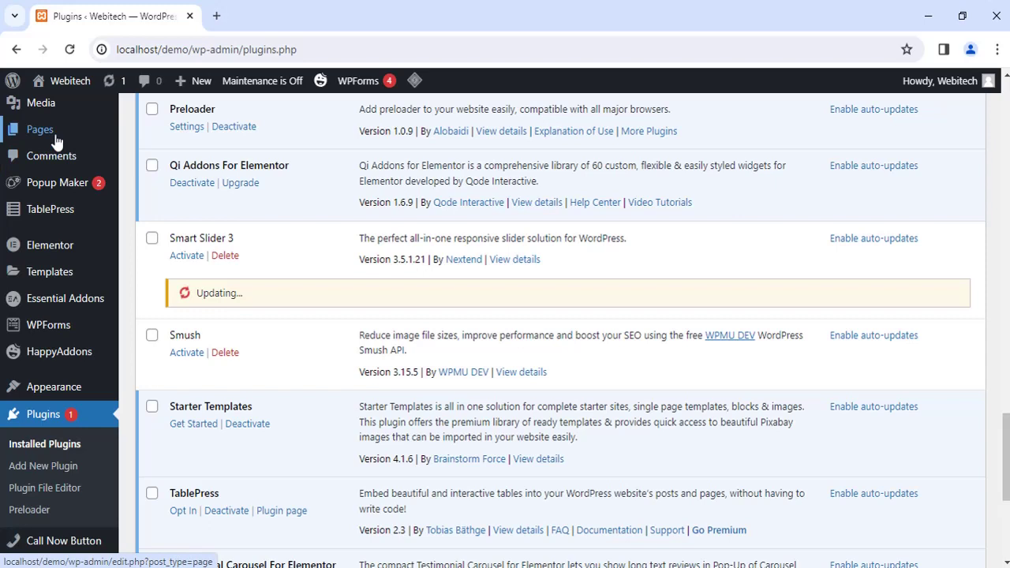
mouse_move(56, 140)
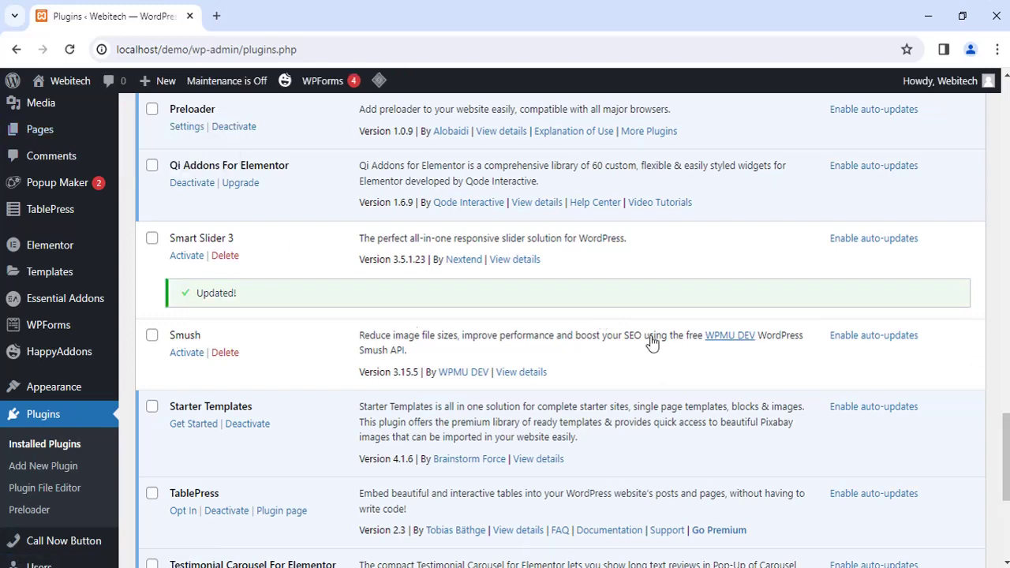
- Open the list of all pages on the WordPress site
scroll(299, 284, up, 3)
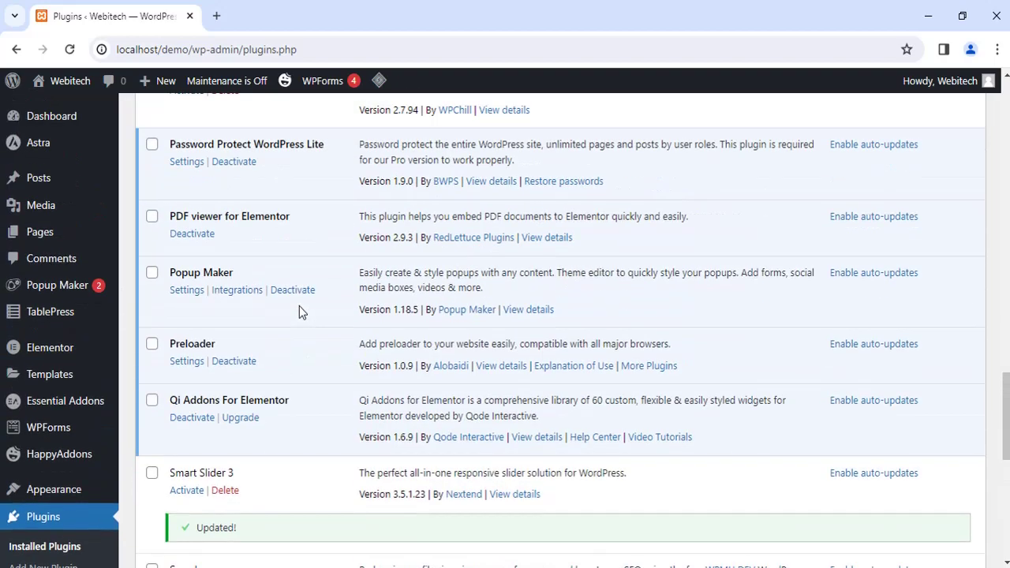
scroll(79, 226, up, 5)
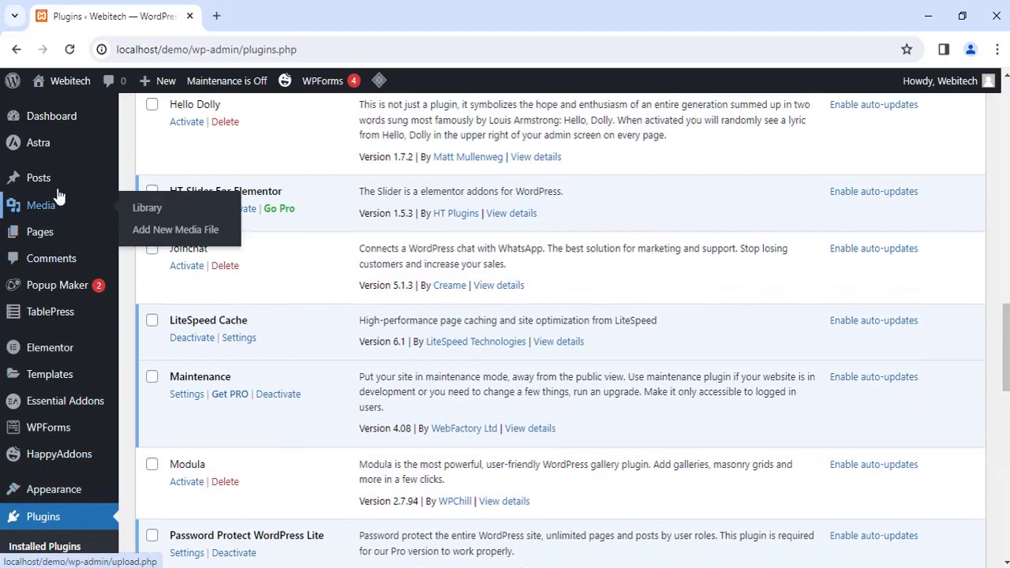
click(65, 233)
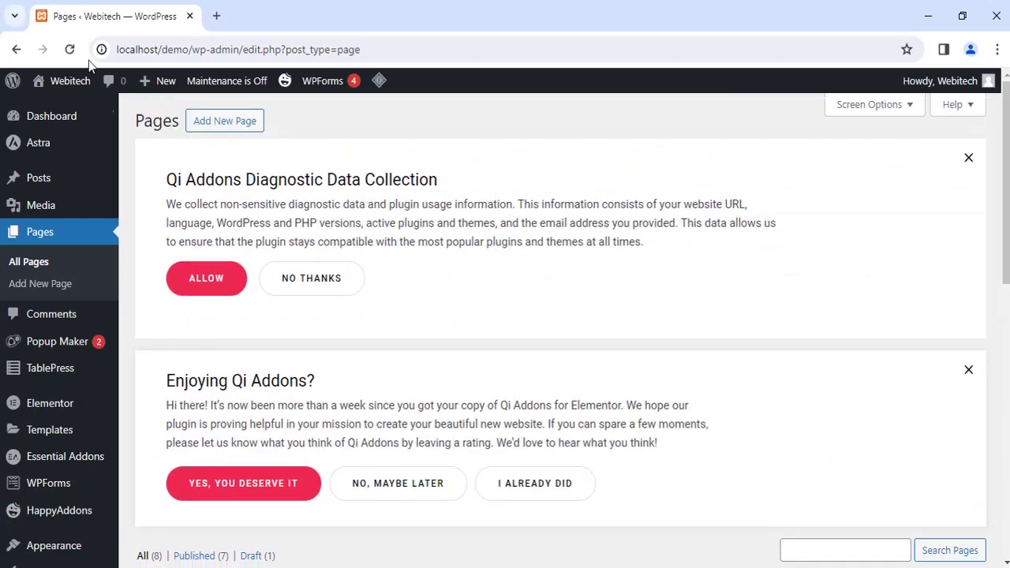
- View the published "demo" page in a new tab and look through it down to the footer
scroll(357, 238, down, 5)
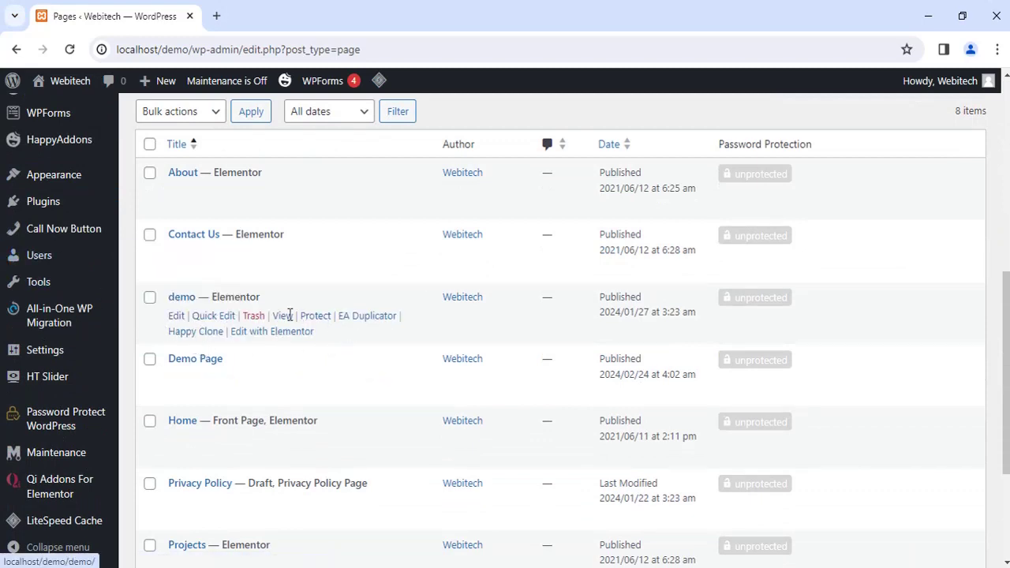
middle_click(282, 316)
click(291, 8)
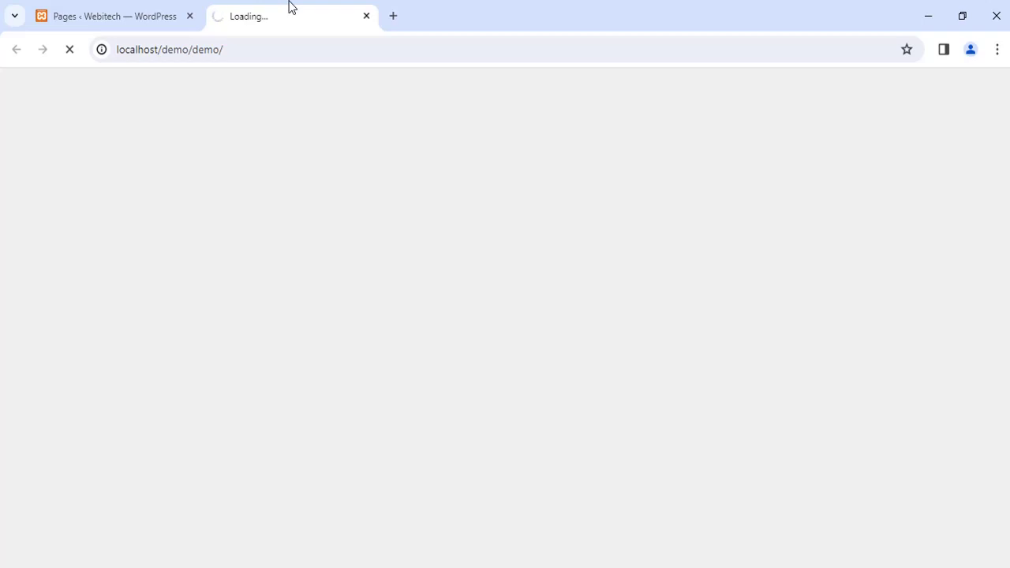
click(199, 14)
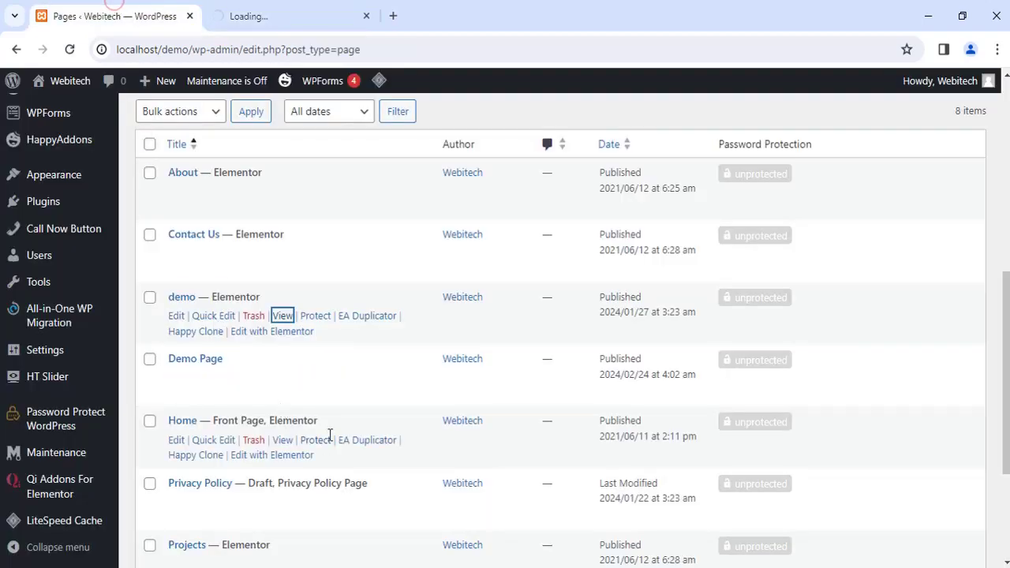
scroll(321, 443, down, 1)
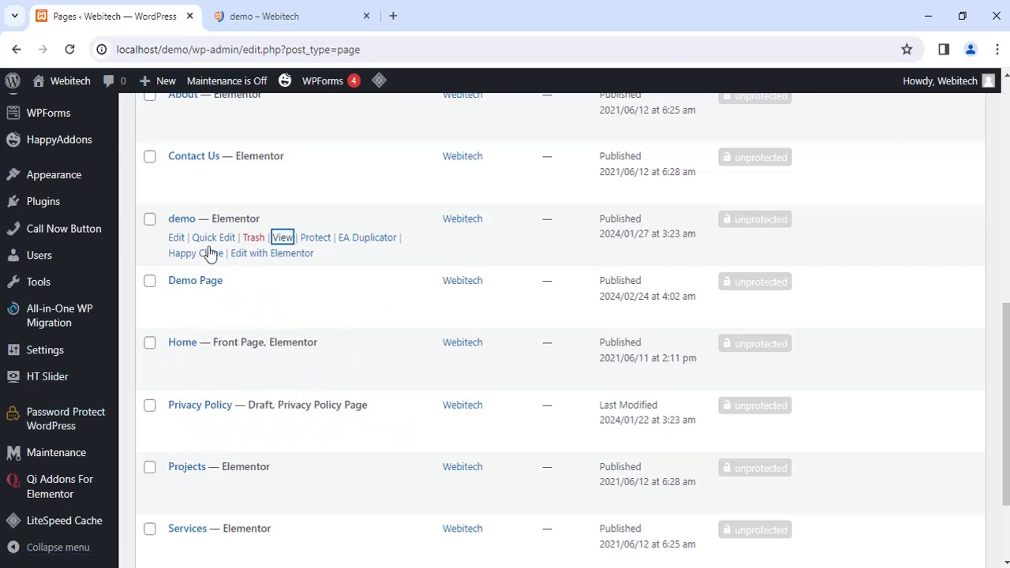
click(249, 14)
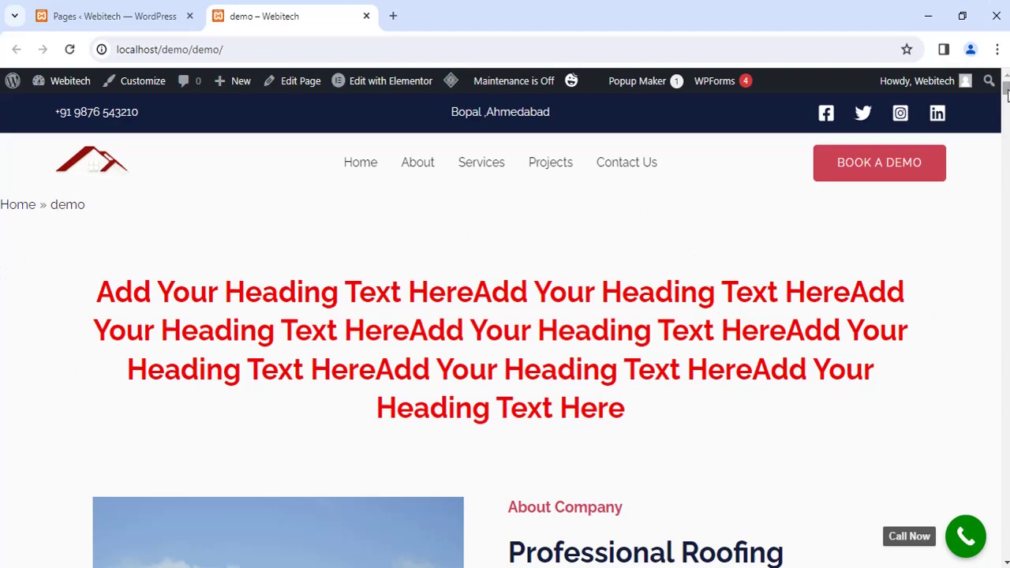
drag(1006, 92, 1005, 550)
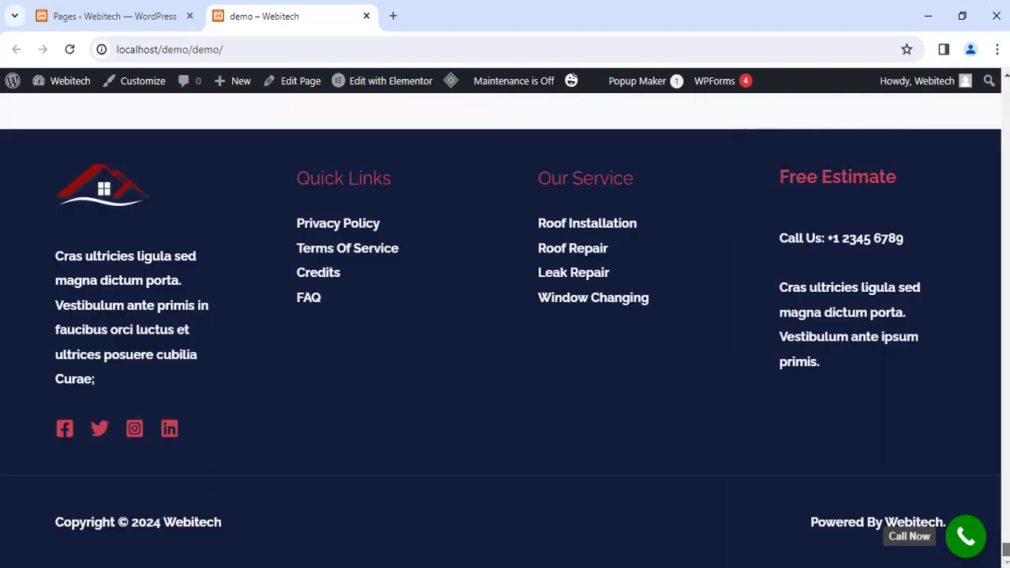
scroll(635, 287, up, 4)
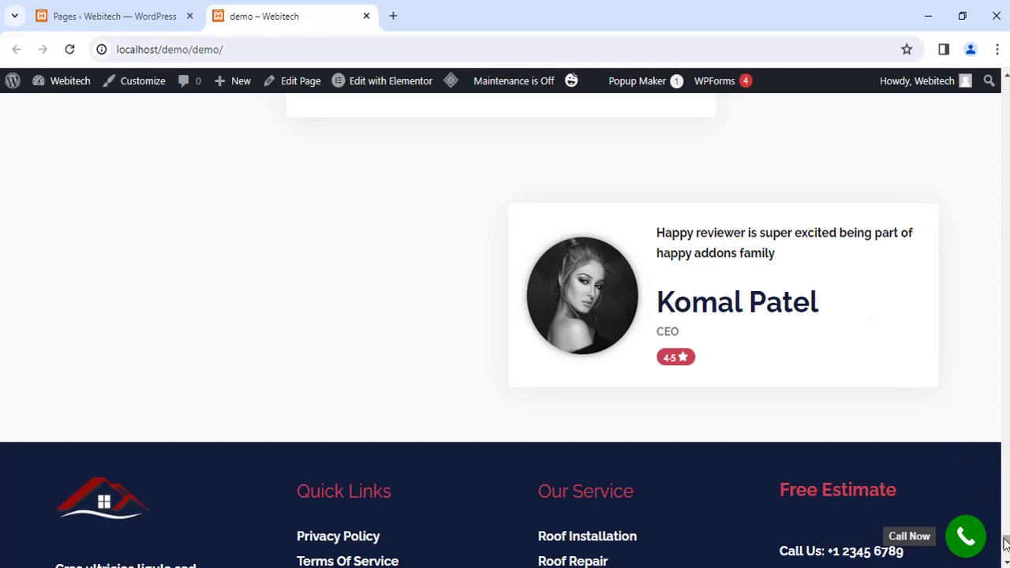
drag(1006, 545, 986, 94)
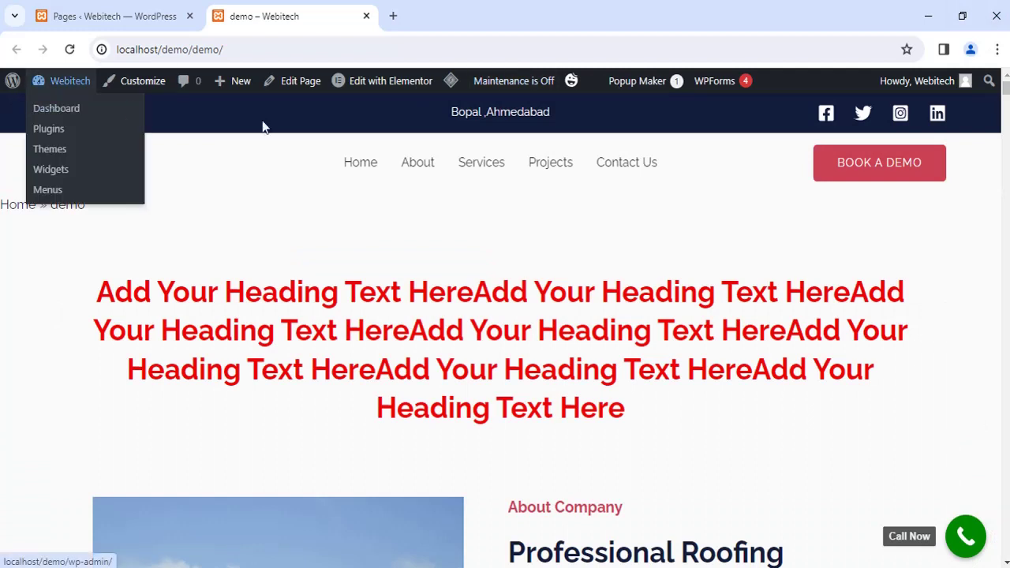
- Open the "demo" page for editing with Elementor in a new tab, waiting for the editor to load
mouse_move(357, 92)
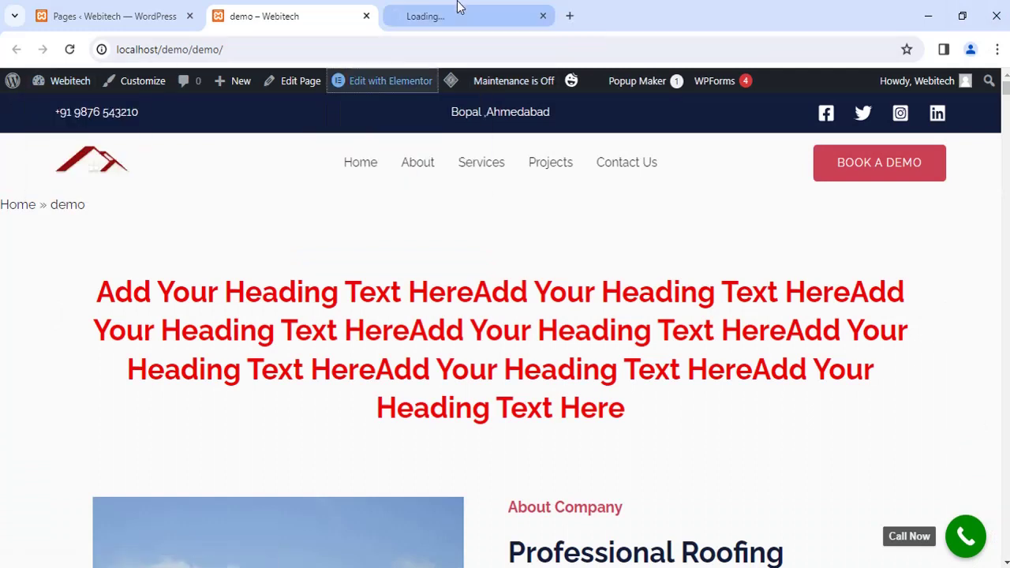
click(460, 8)
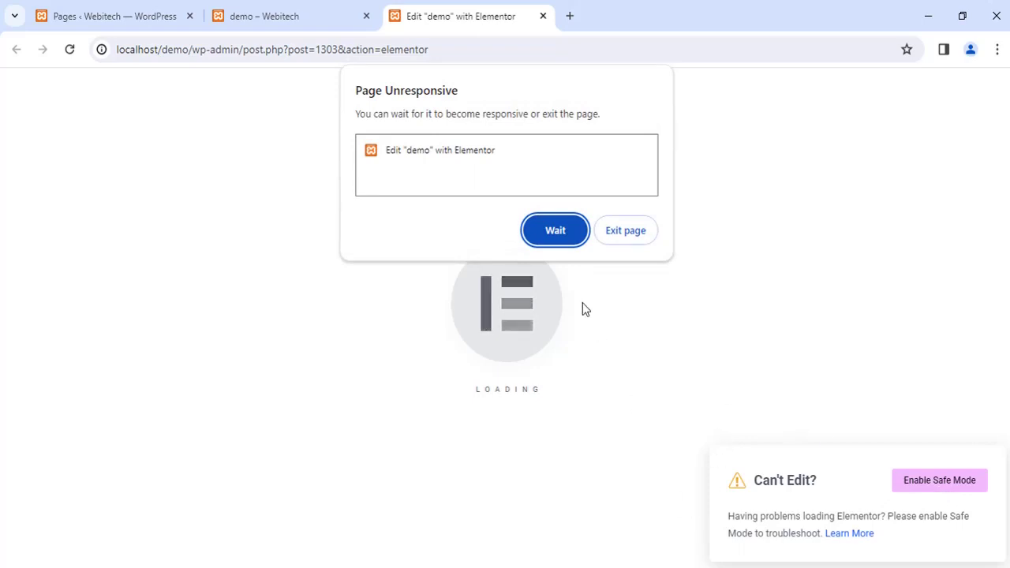
click(548, 231)
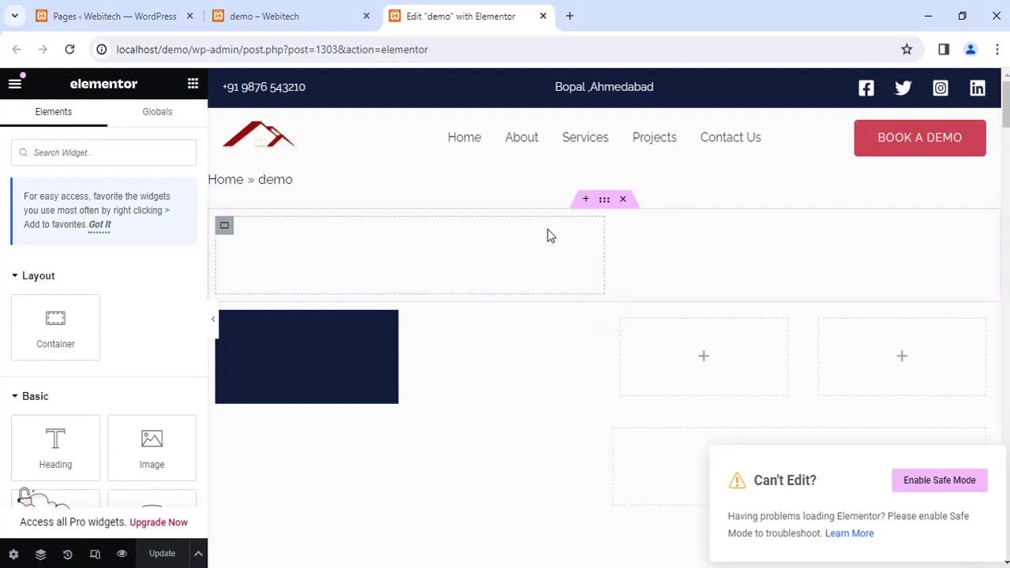